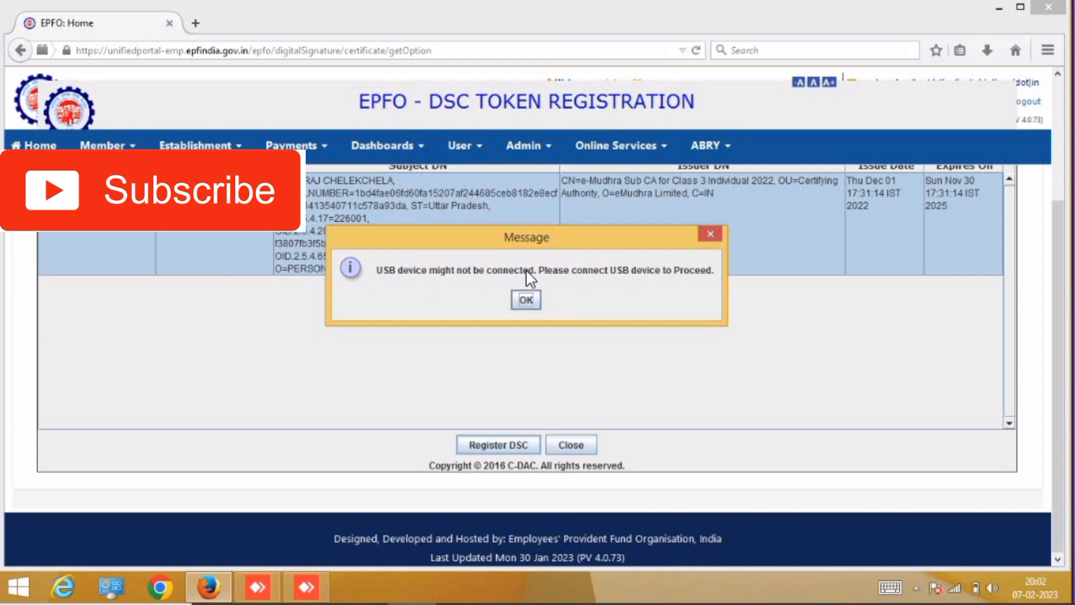
Dismiss the USB device and private key messages on the DSC token registration page.
{"action": "left_click", "coordinate": [531, 297]}
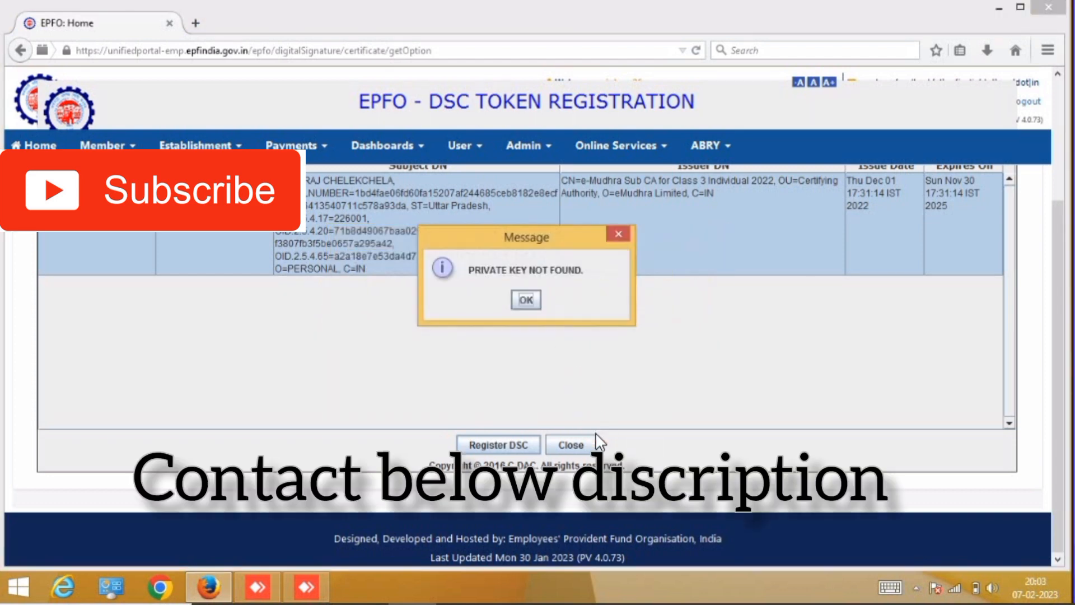
{"action": "left_click", "coordinate": [533, 298]}
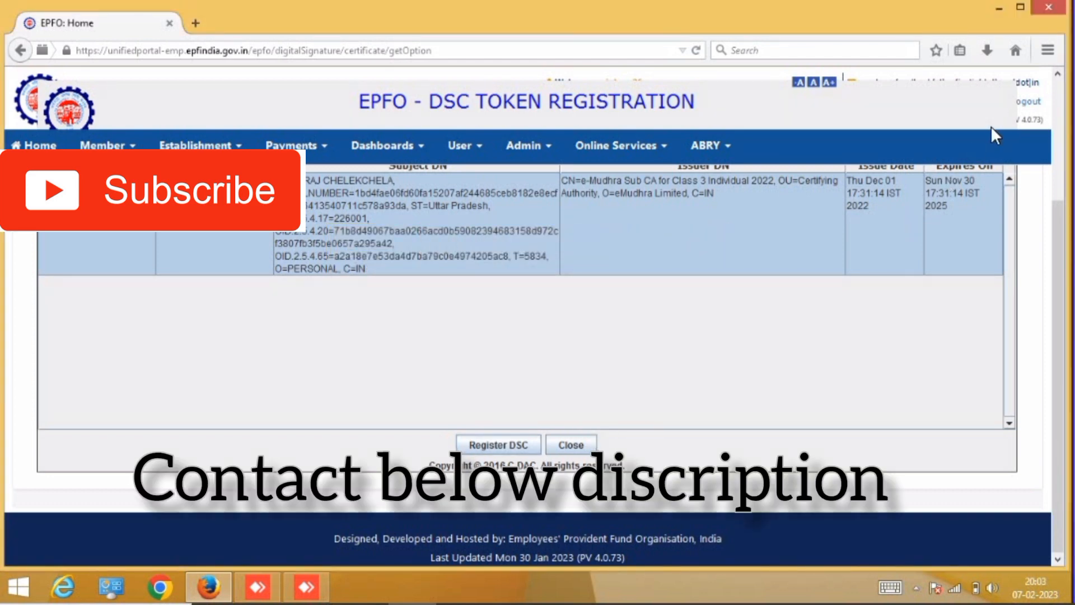
Install the HyperPKI_ePass2003 token driver in English, keeping the default install location, and close the setup.
{"action": "left_click", "coordinate": [916, 587]}
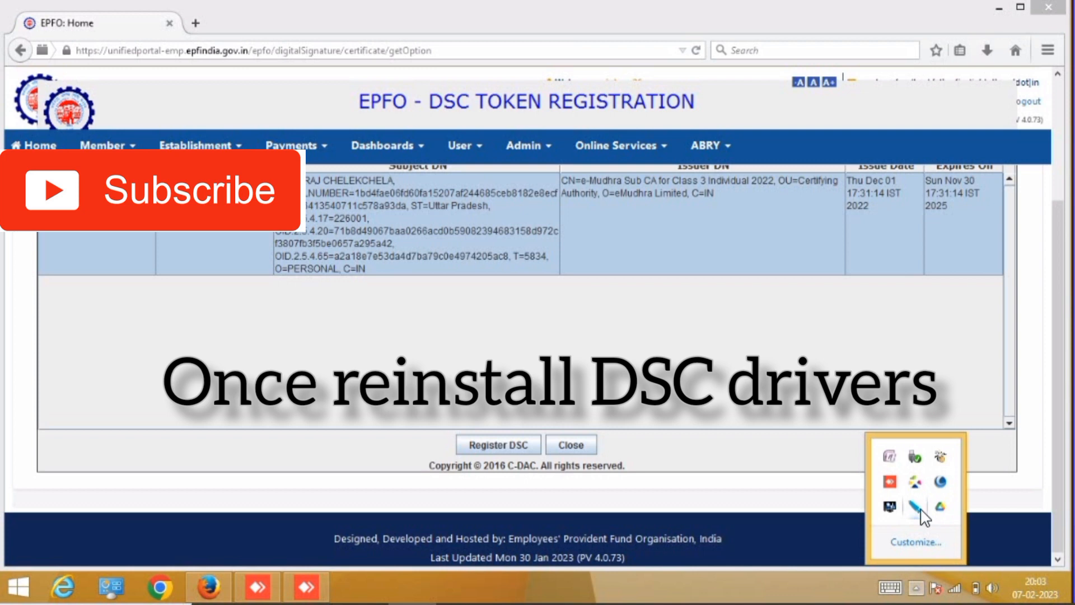
{"action": "left_click", "coordinate": [809, 546]}
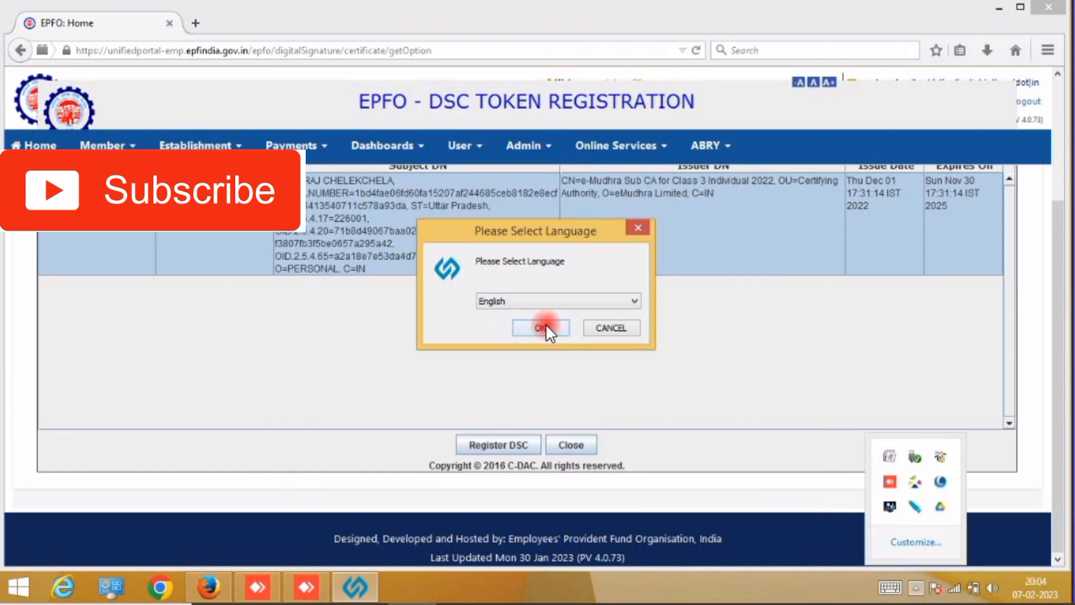
{"action": "left_click", "coordinate": [546, 324]}
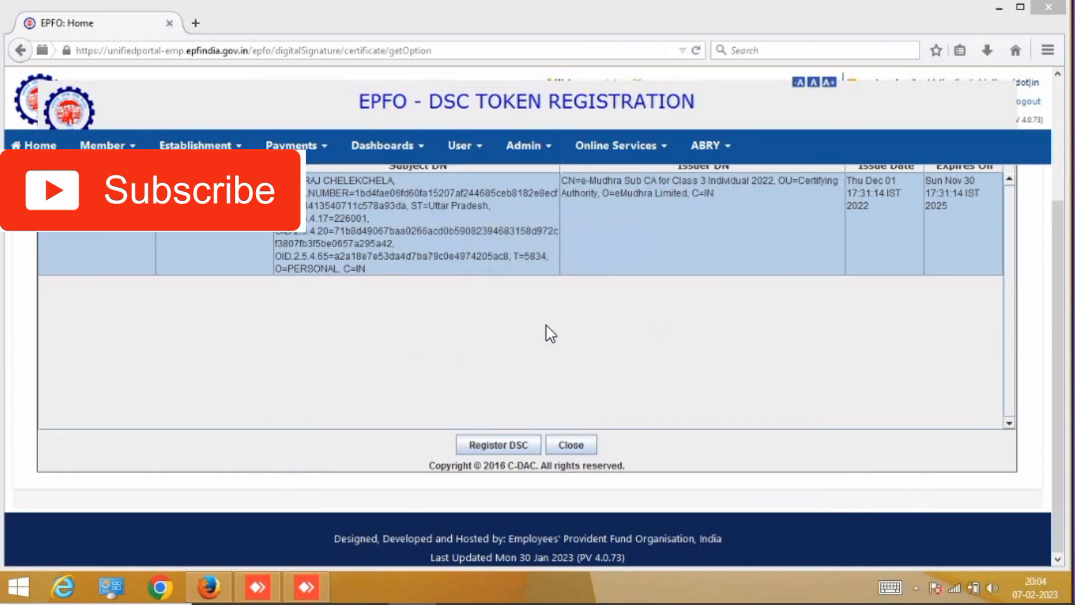
{"action": "left_click", "coordinate": [623, 415]}
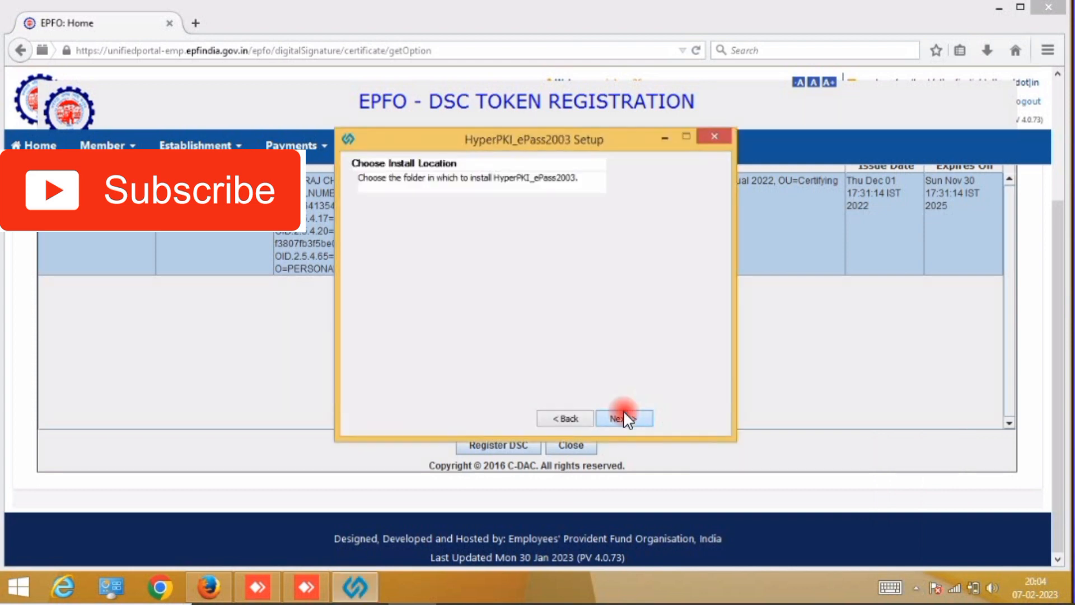
{"action": "left_click", "coordinate": [626, 415]}
{"action": "left_click", "coordinate": [627, 414]}
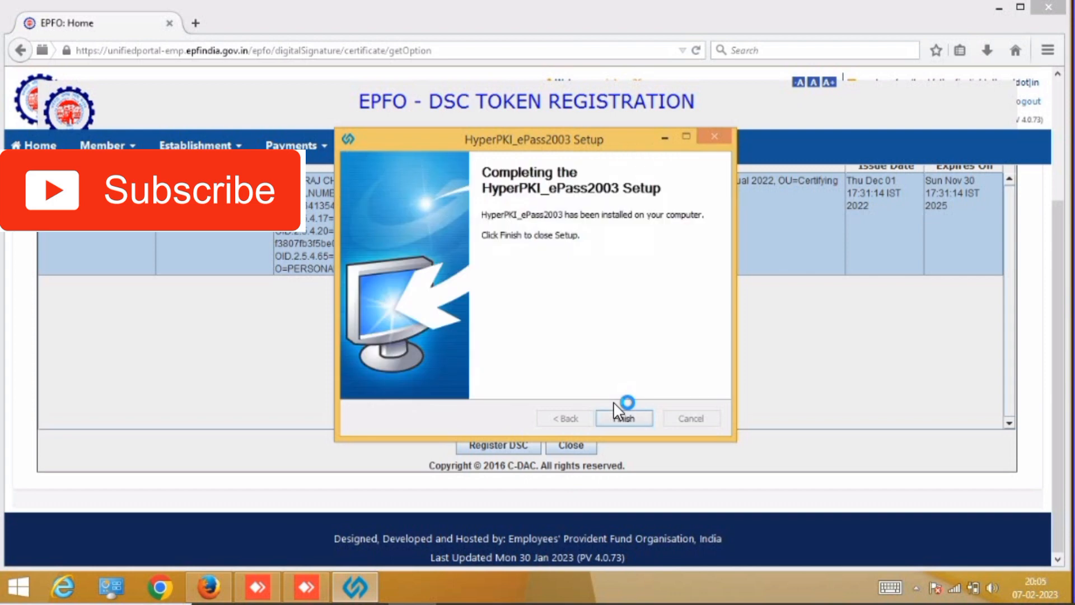
{"action": "left_click", "coordinate": [627, 418]}
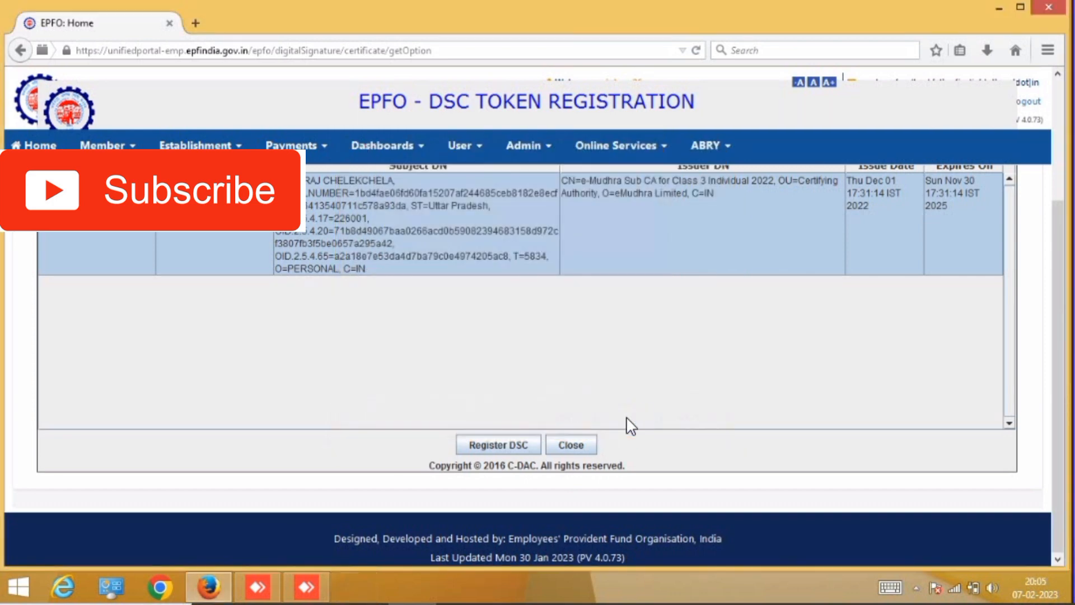
Examine the hidden notification area icons for the DSC token driver.
{"action": "left_click", "coordinate": [916, 587]}
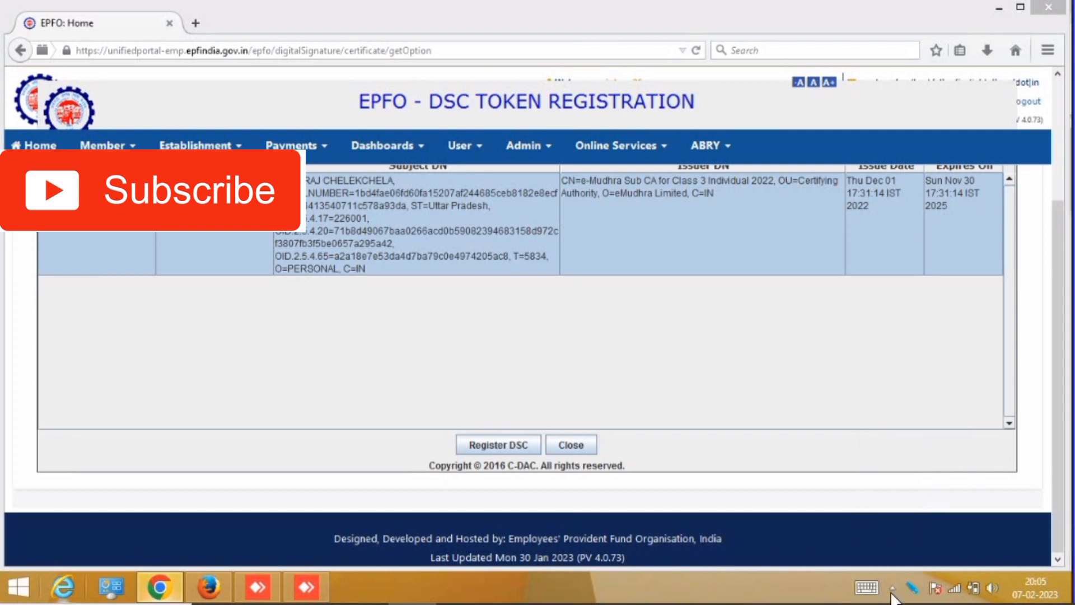
{"action": "left_click", "coordinate": [910, 589]}
{"action": "left_click", "coordinate": [893, 589]}
{"action": "left_click", "coordinate": [913, 506]}
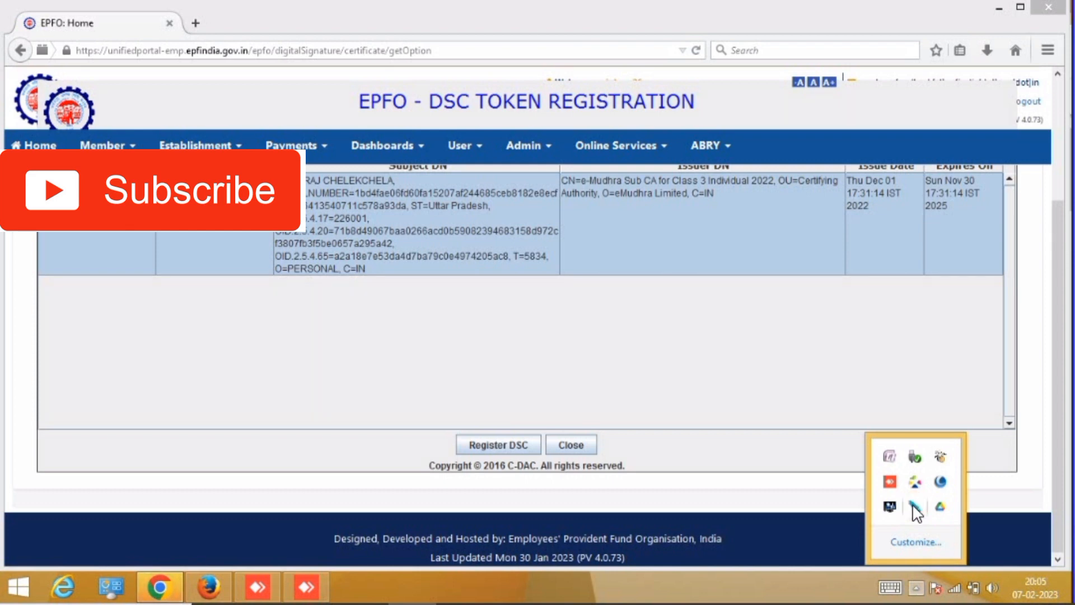
{"action": "left_click", "coordinate": [916, 588]}
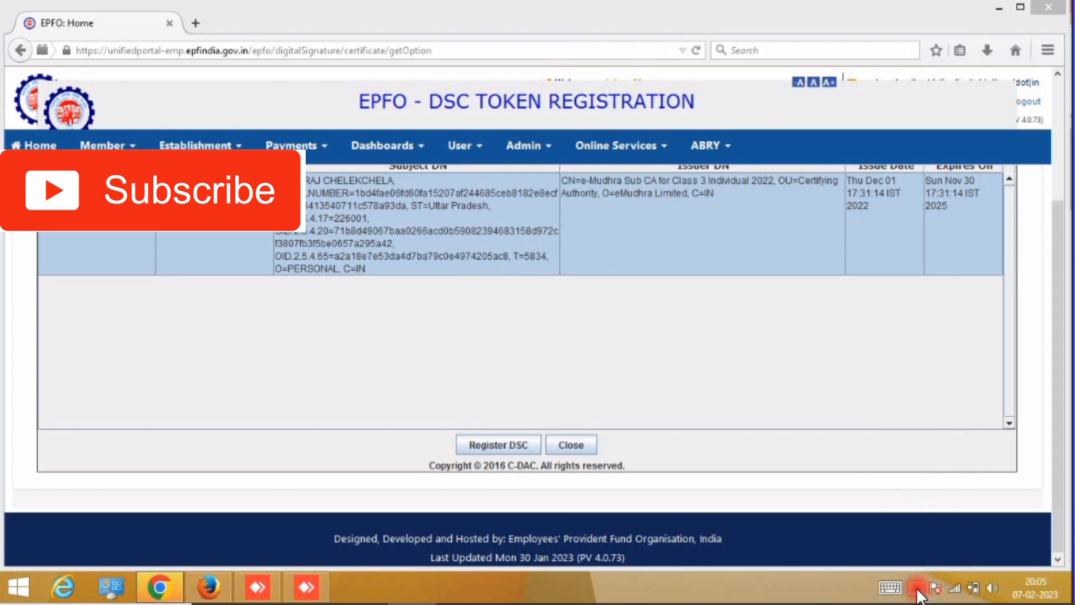
{"action": "left_click", "coordinate": [917, 588]}
{"action": "left_click", "coordinate": [907, 507]}
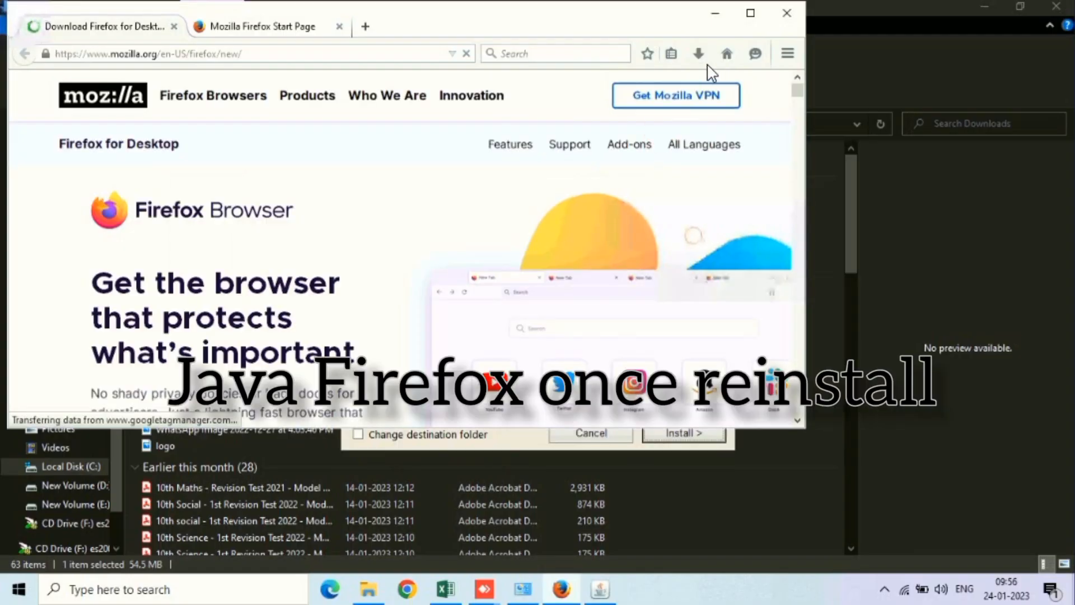
Set Firefox to never check for updates and close the Firefox download and start page tabs.
{"action": "left_click", "coordinate": [752, 13]}
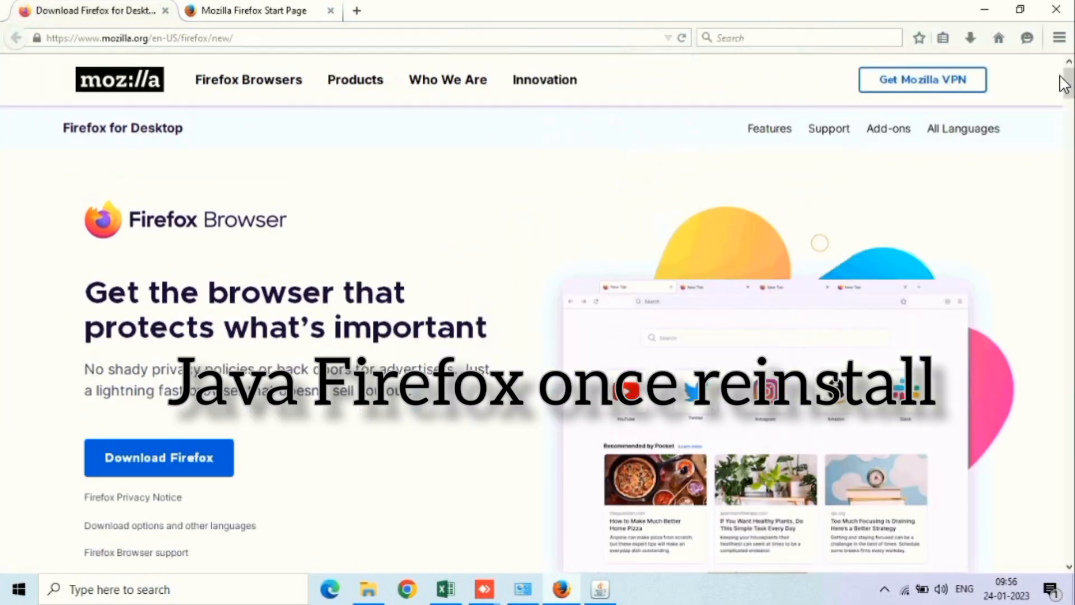
{"action": "left_click", "coordinate": [1060, 38]}
{"action": "left_click", "coordinate": [1029, 99]}
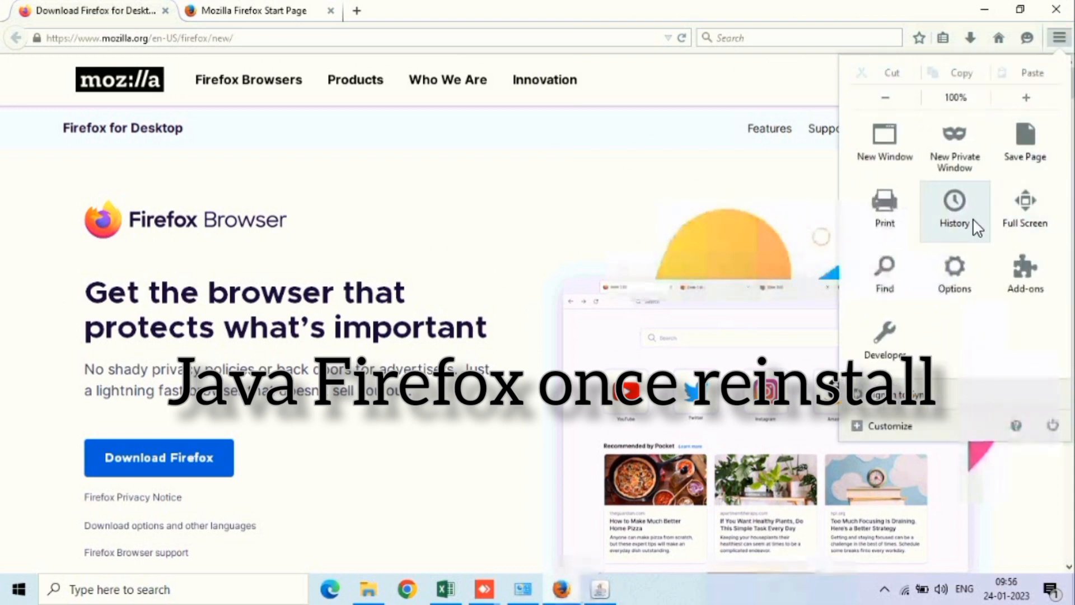
{"action": "left_click", "coordinate": [955, 297]}
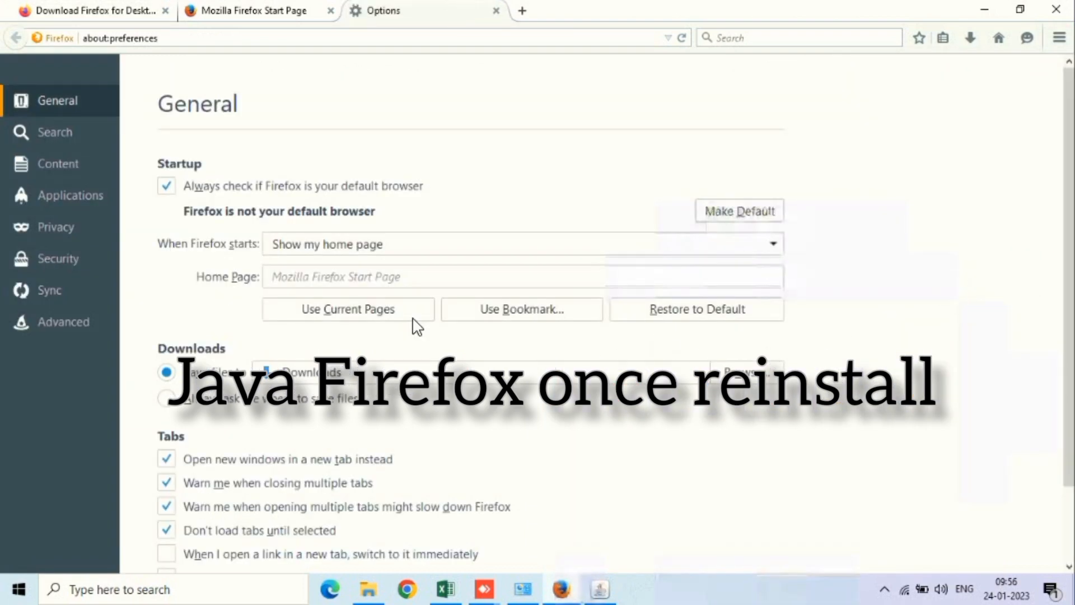
{"action": "left_click", "coordinate": [42, 320]}
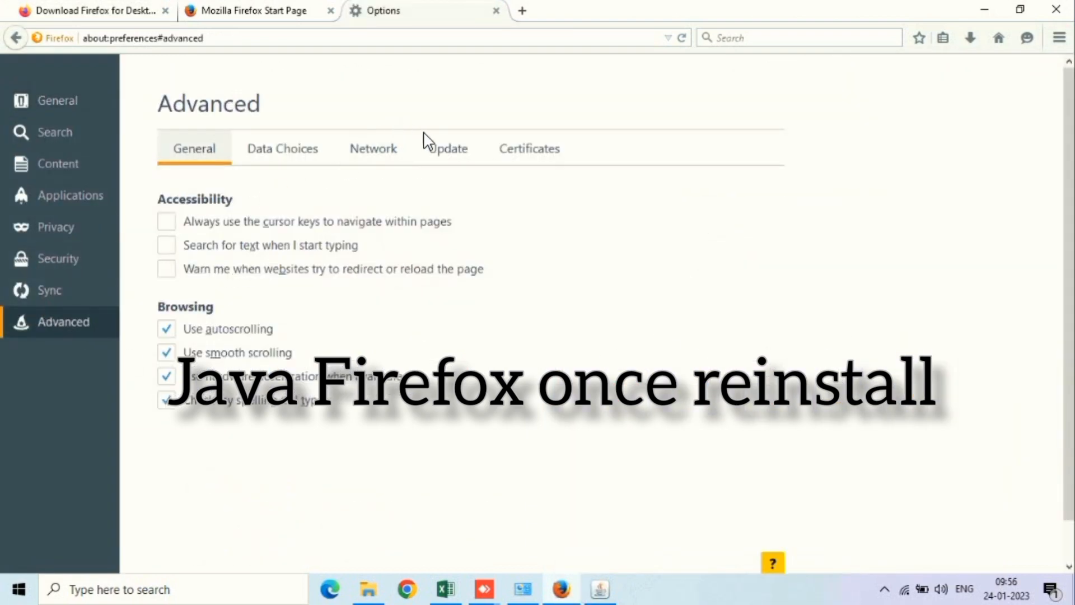
{"action": "left_click", "coordinate": [445, 148]}
{"action": "left_click", "coordinate": [260, 294]}
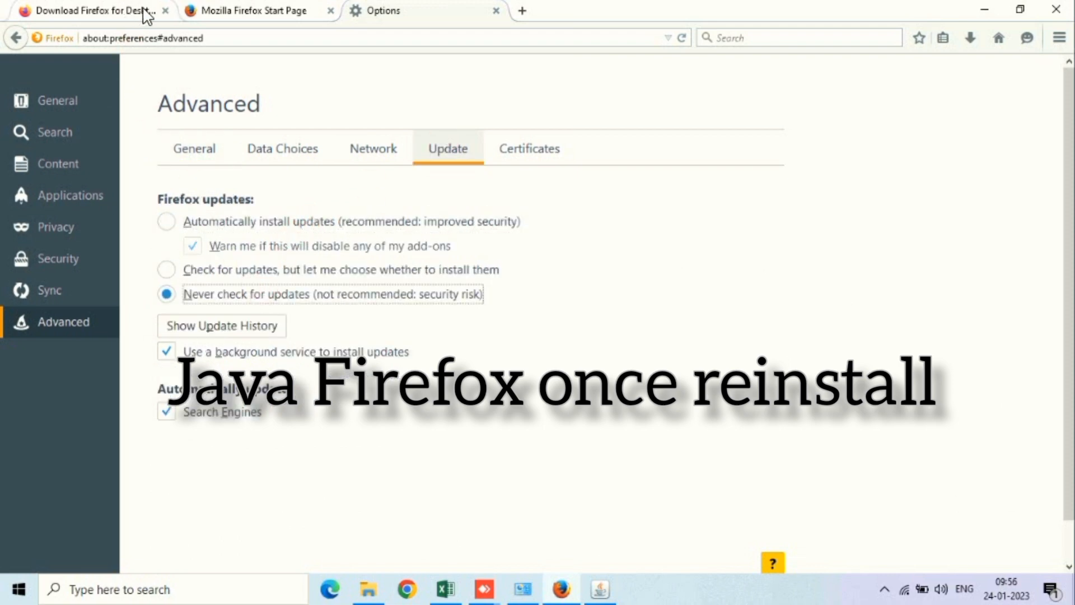
{"action": "left_click", "coordinate": [165, 10]}
{"action": "left_click", "coordinate": [162, 8]}
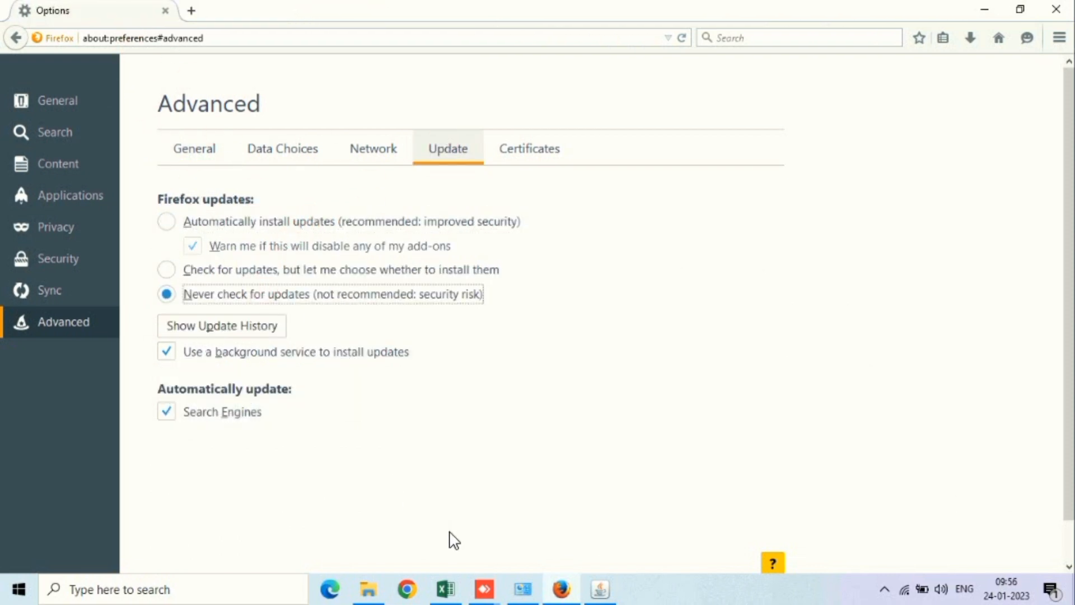
Install Java in the default destination folder and close the completed setup.
{"action": "left_click", "coordinate": [588, 466]}
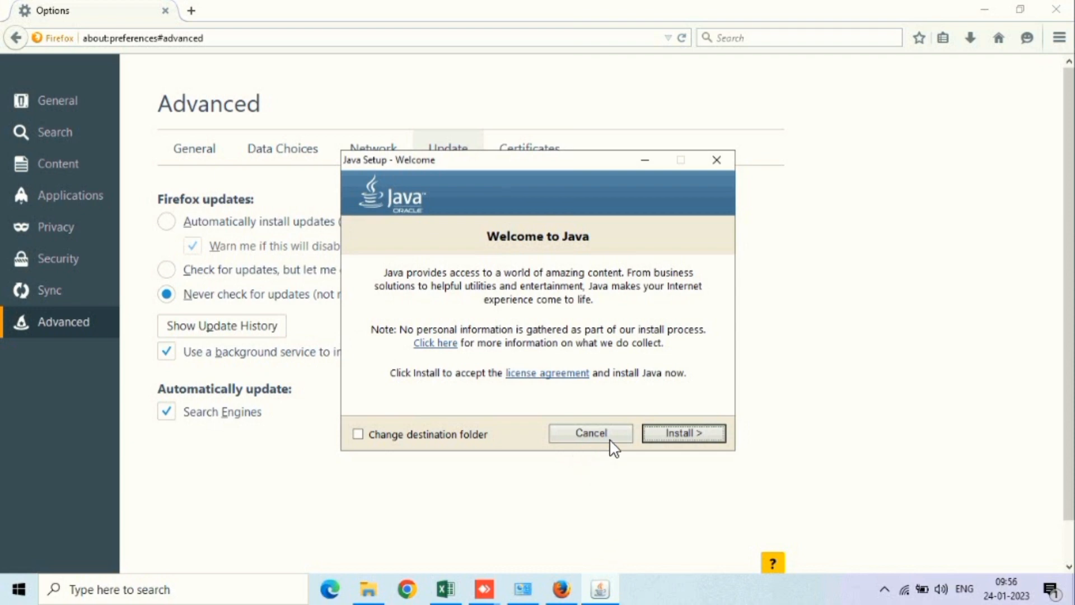
{"action": "left_click", "coordinate": [680, 440]}
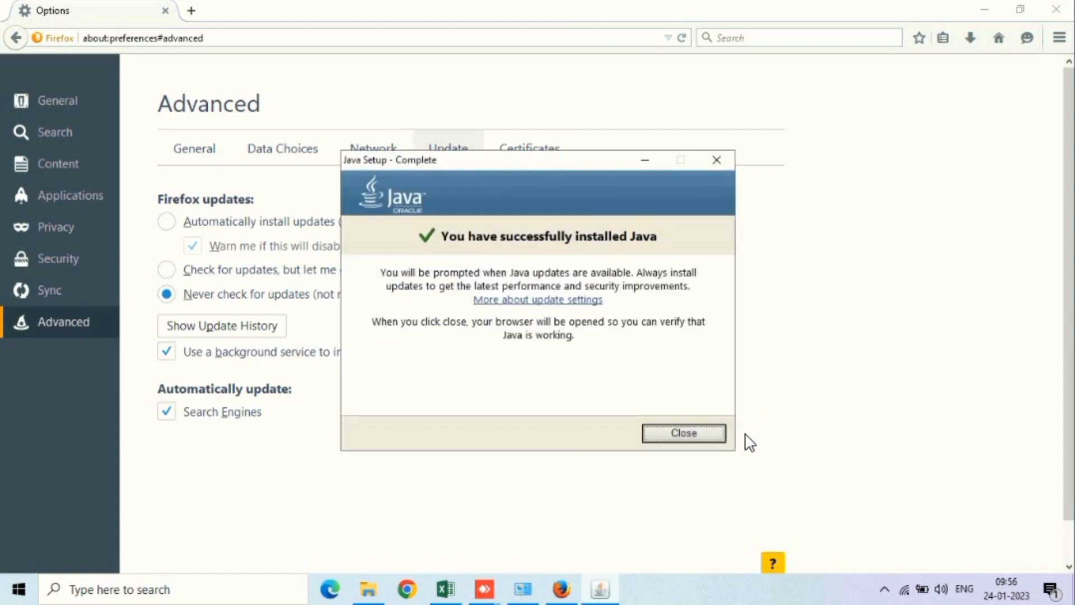
{"action": "left_click", "coordinate": [715, 430]}
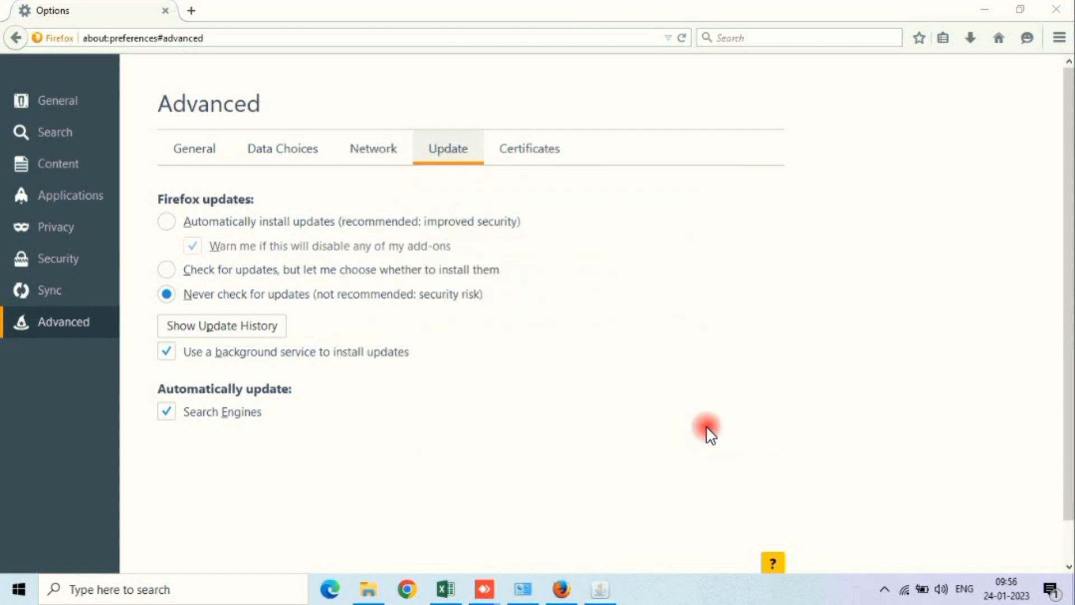
Search the web for "unified portal" and open the EPFO Unified Portal result at unifiedportal-emp.epfindia.gov.in.
{"action": "left_click", "coordinate": [336, 35]}
{"action": "type", "text": "unified portal"}
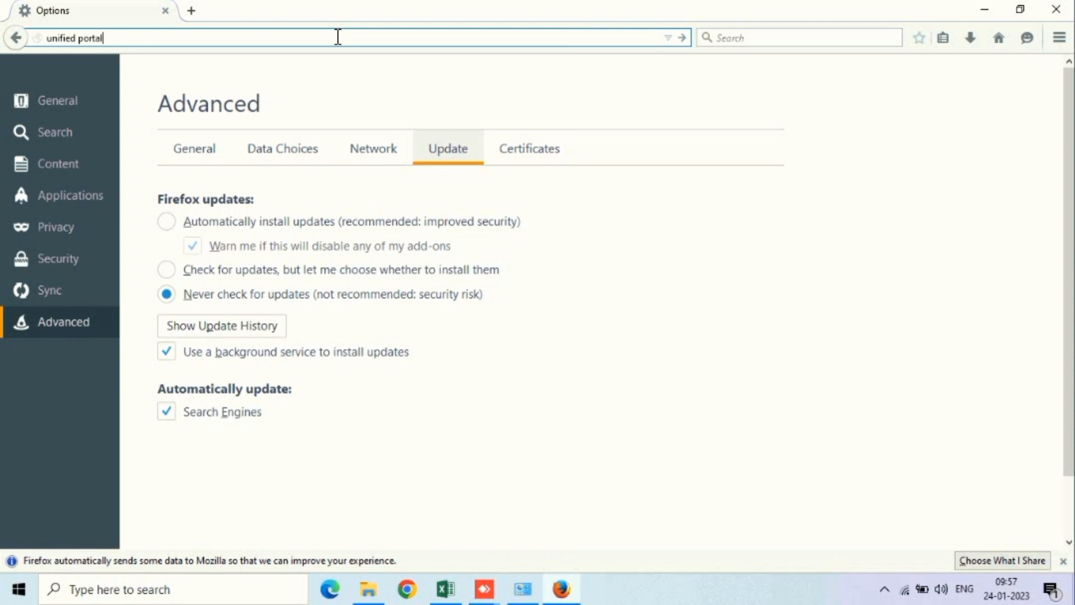
{"action": "key", "text": "Return"}
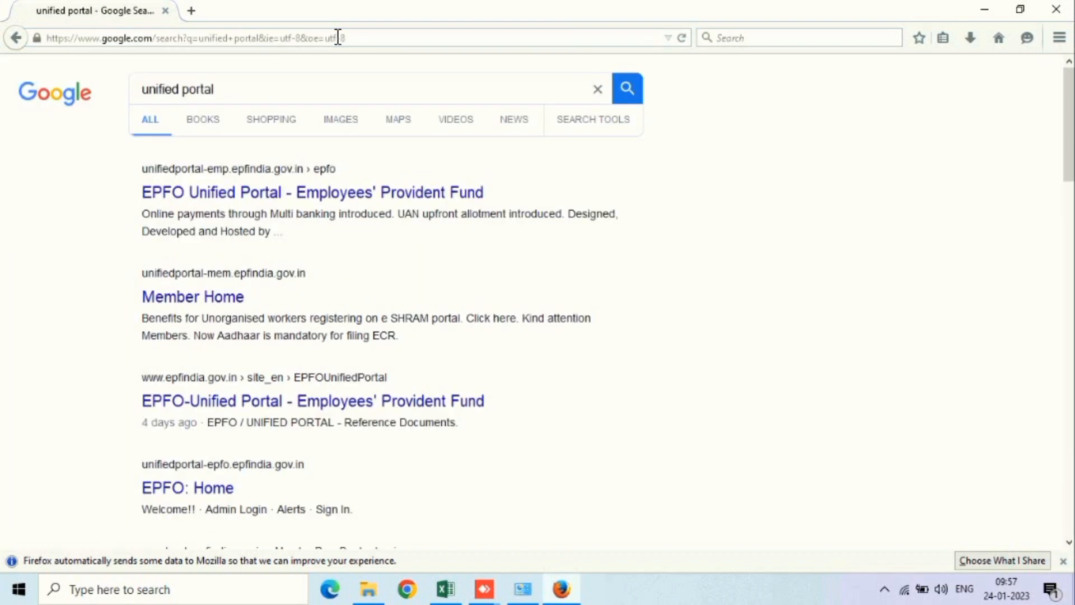
{"action": "left_click", "coordinate": [246, 178]}
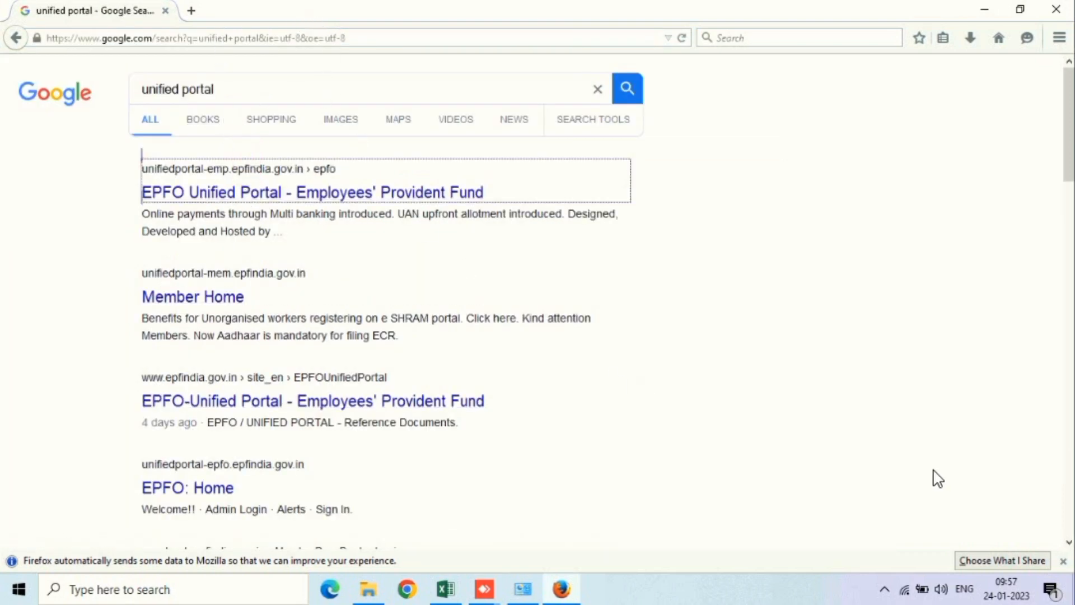
{"action": "left_click", "coordinate": [1063, 560]}
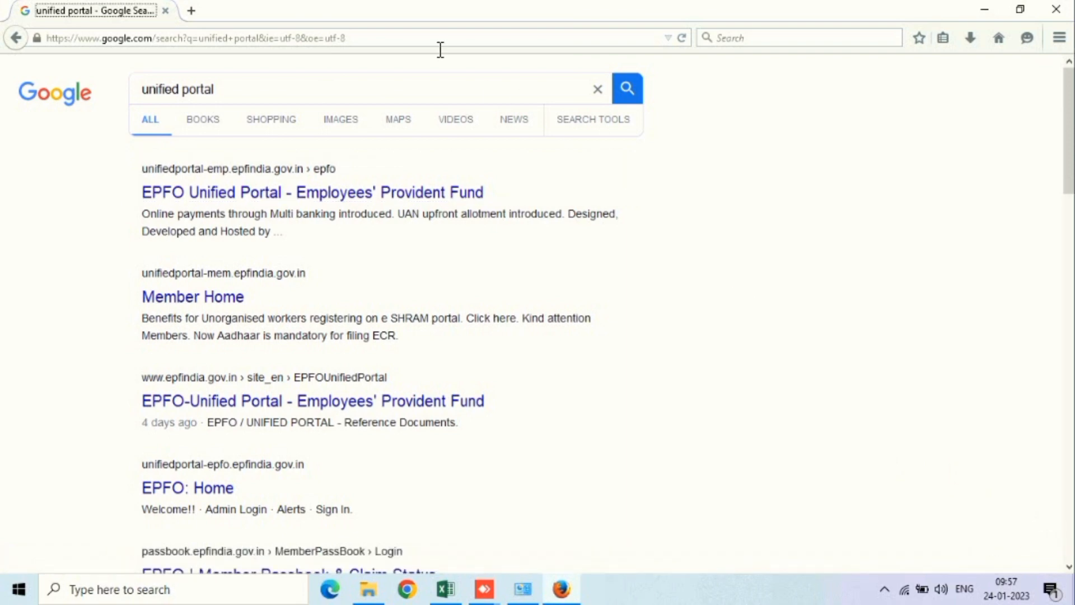
{"action": "left_click", "coordinate": [287, 173]}
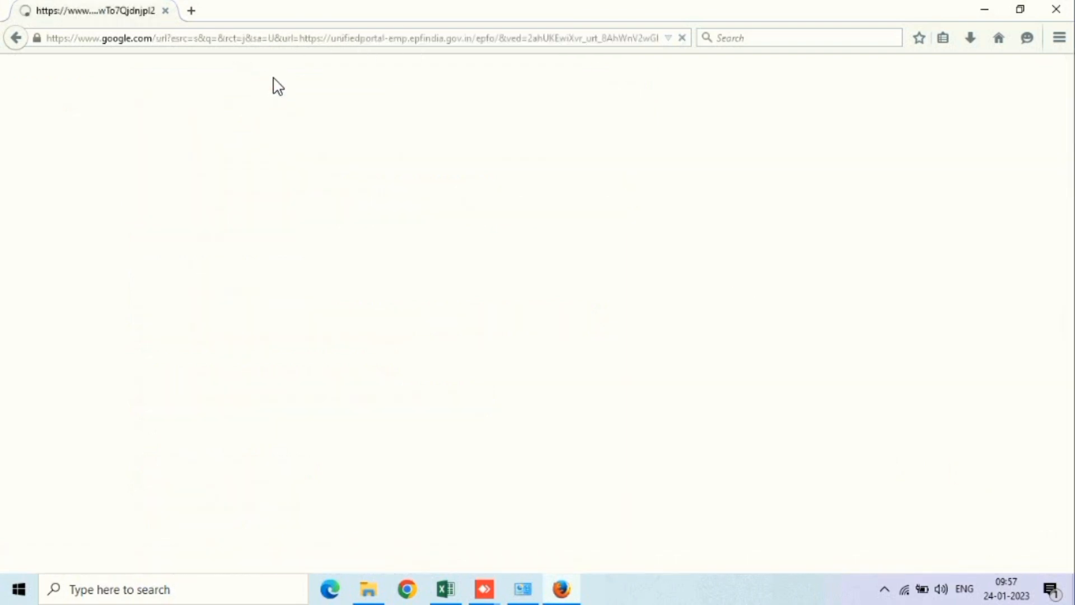
Copy the EPFO portal's web address and open Configure Java from a system search for "java".
{"action": "left_click", "coordinate": [296, 35]}
{"action": "key", "text": "ctrl+c"}
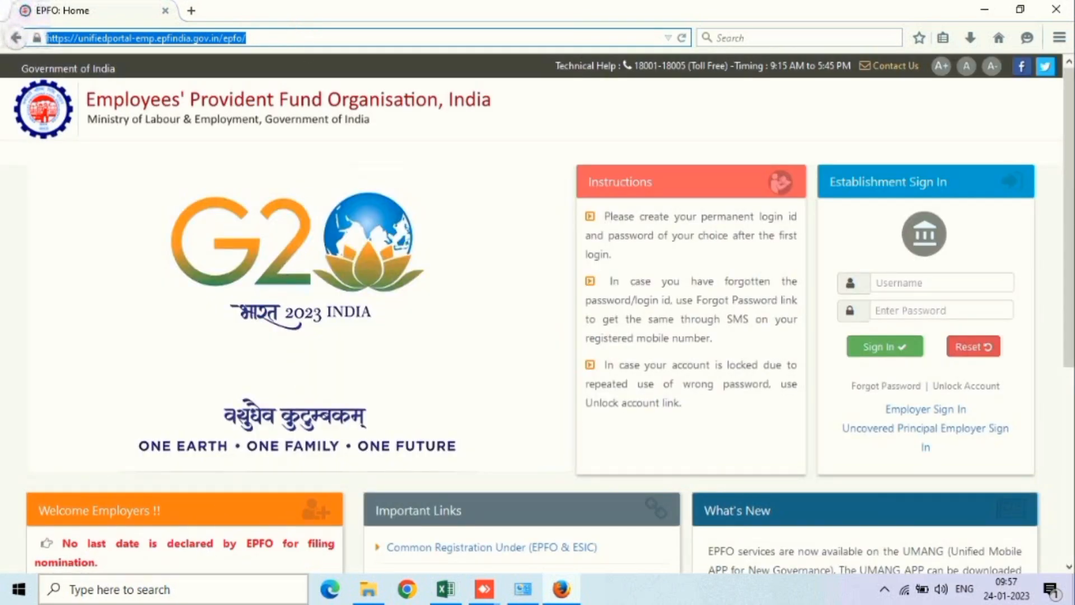
{"action": "left_click", "coordinate": [196, 585]}
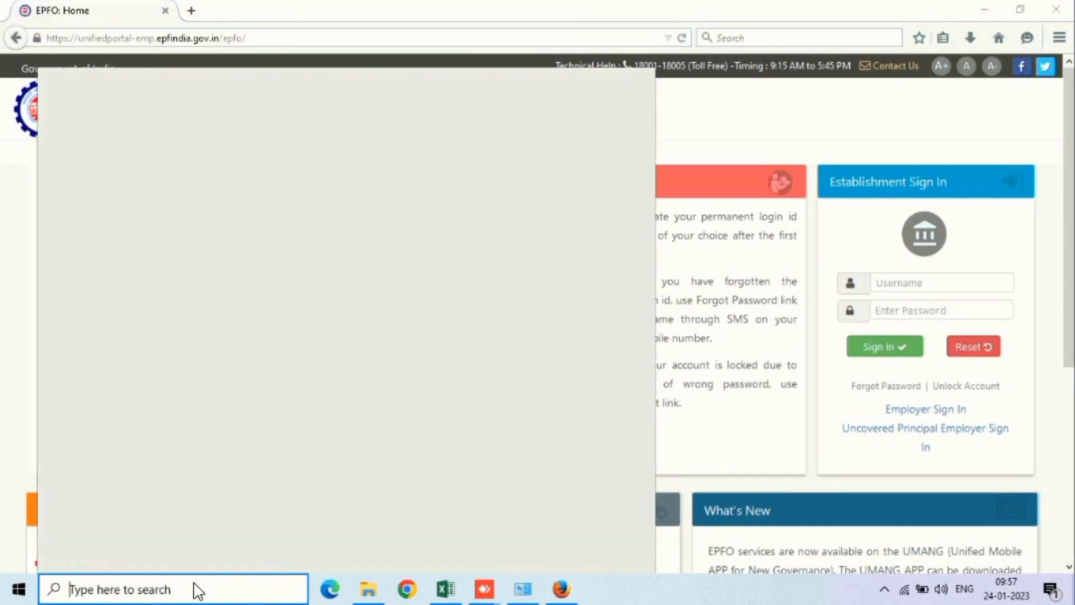
{"action": "type", "text": "ja"}
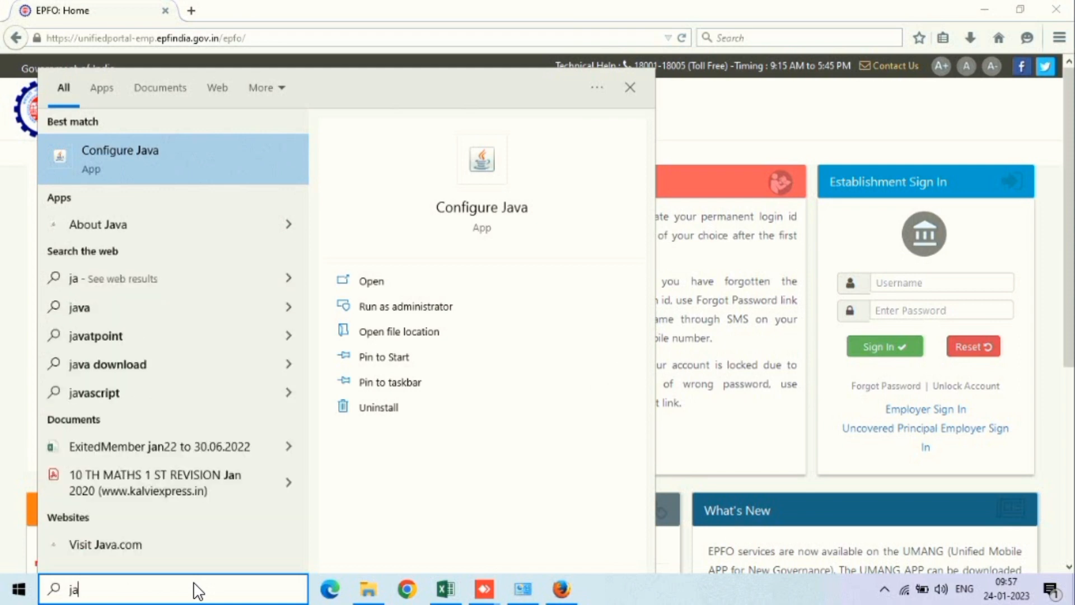
{"action": "type", "text": "va"}
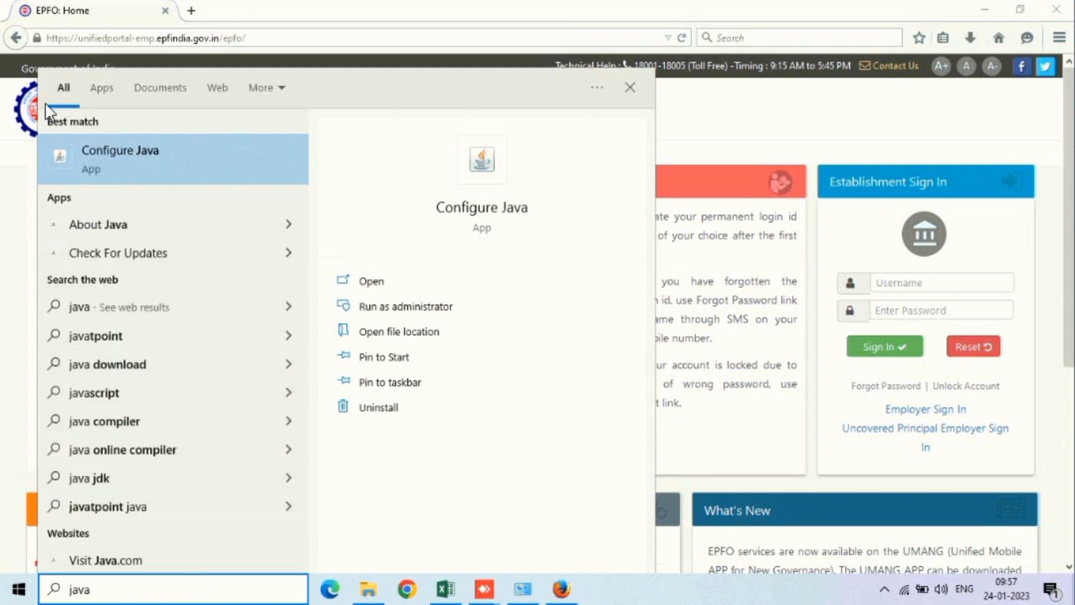
{"action": "left_click", "coordinate": [125, 152]}
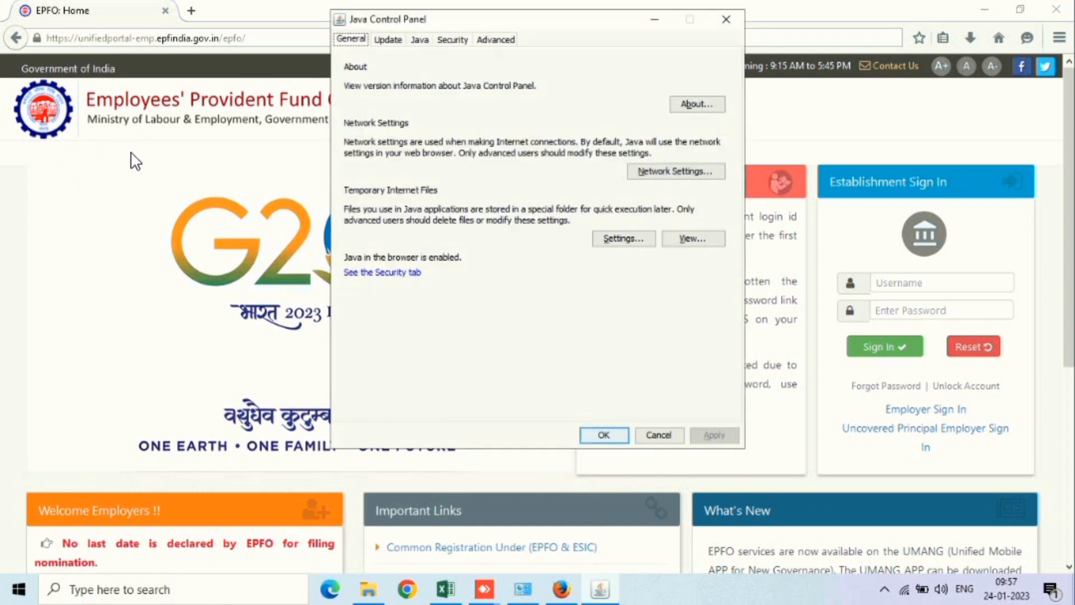
{"action": "left_click", "coordinate": [419, 39]}
{"action": "left_click", "coordinate": [448, 39]}
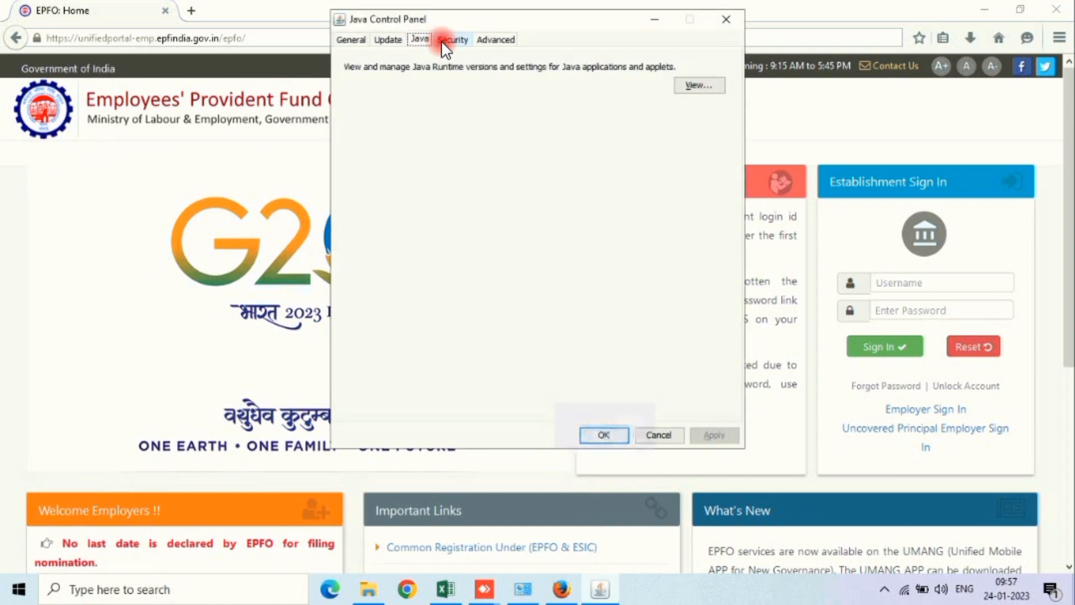
{"action": "left_click", "coordinate": [685, 330]}
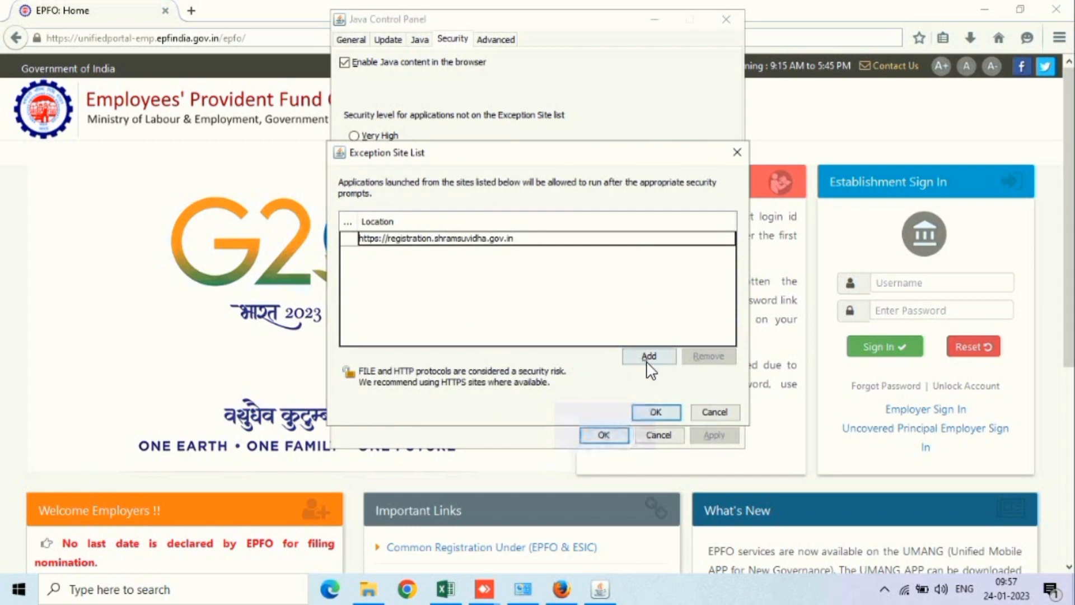
{"action": "left_click", "coordinate": [649, 356]}
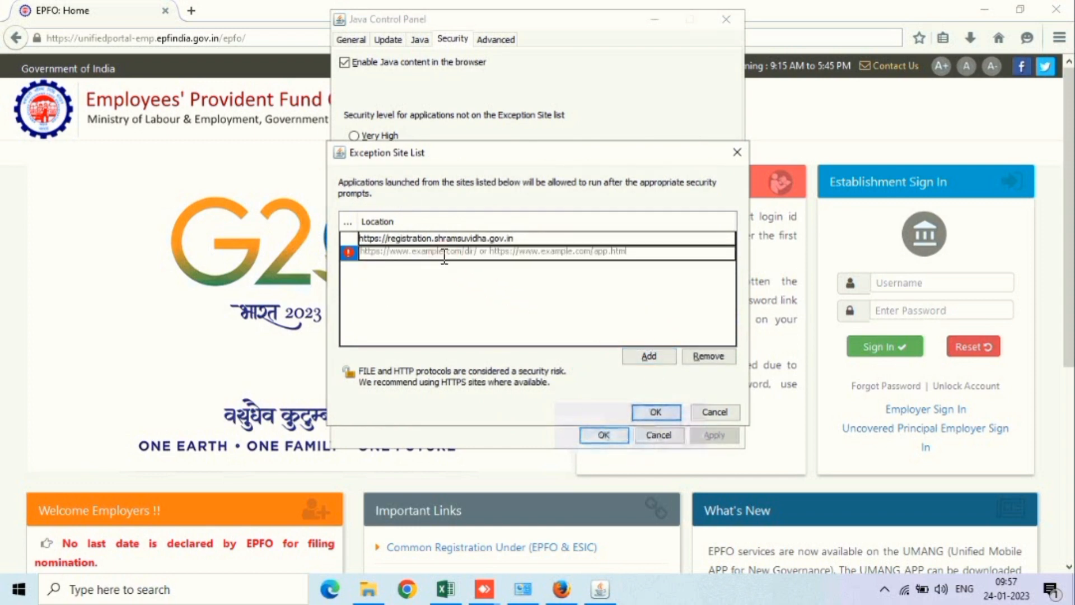
{"action": "key", "text": "ctrl+v"}
{"action": "left_click", "coordinate": [547, 235]}
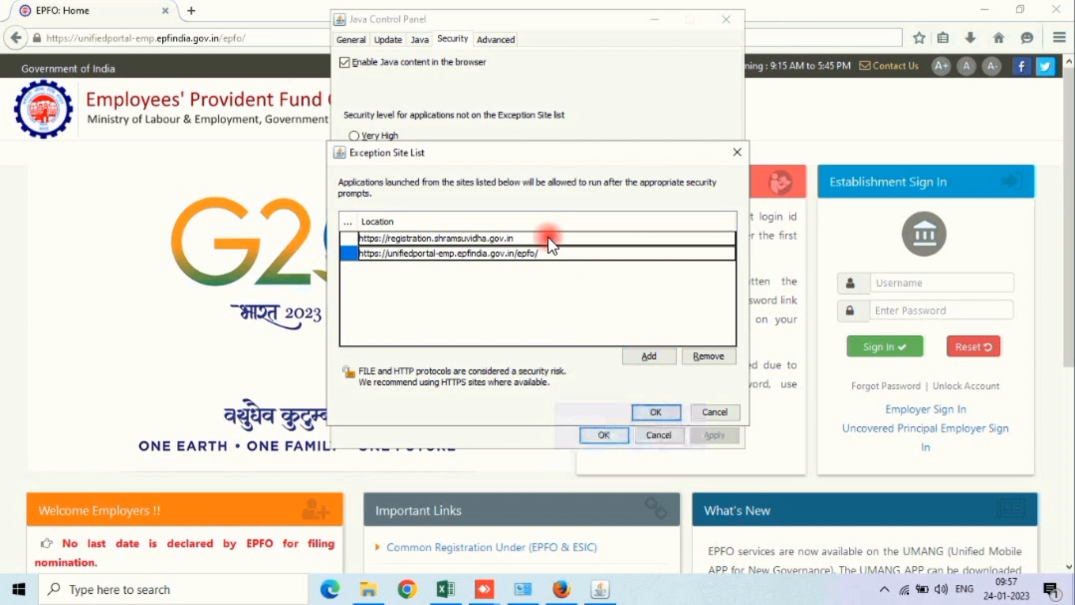
{"action": "left_click_drag", "start_coordinate": [547, 236], "coordinate": [157, 208]}
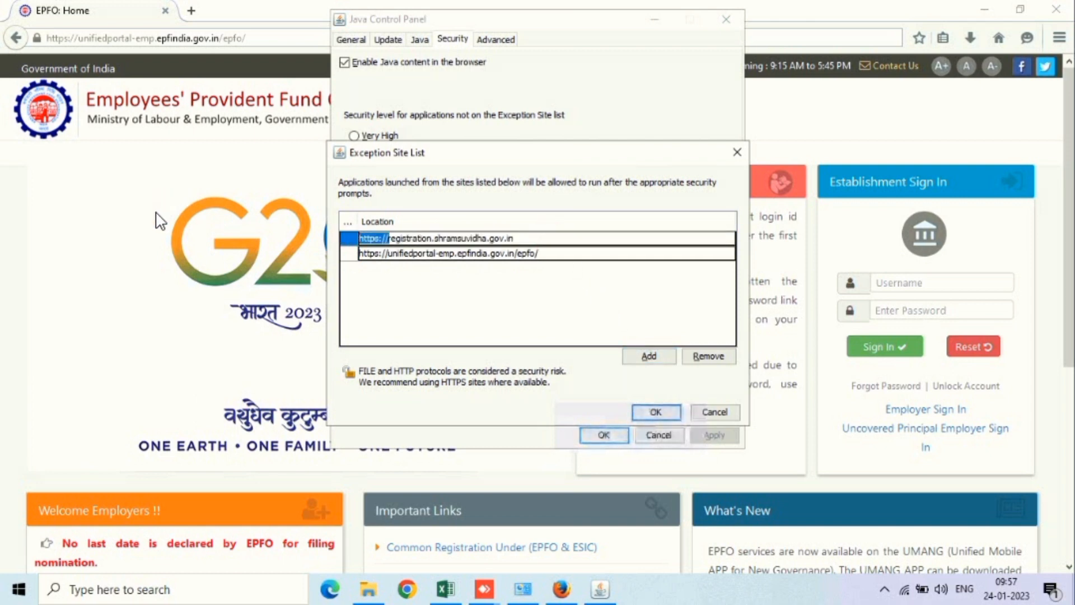
{"action": "left_click", "coordinate": [547, 235]}
{"action": "left_click_drag", "start_coordinate": [547, 235], "coordinate": [297, 224]}
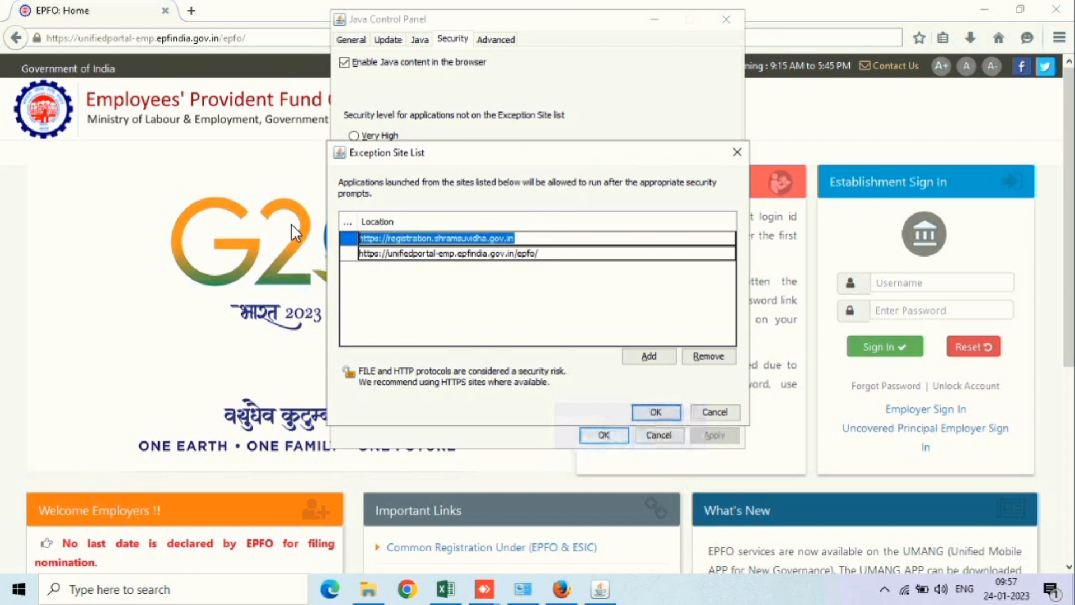
{"action": "left_click", "coordinate": [644, 357]}
{"action": "left_click", "coordinate": [669, 412]}
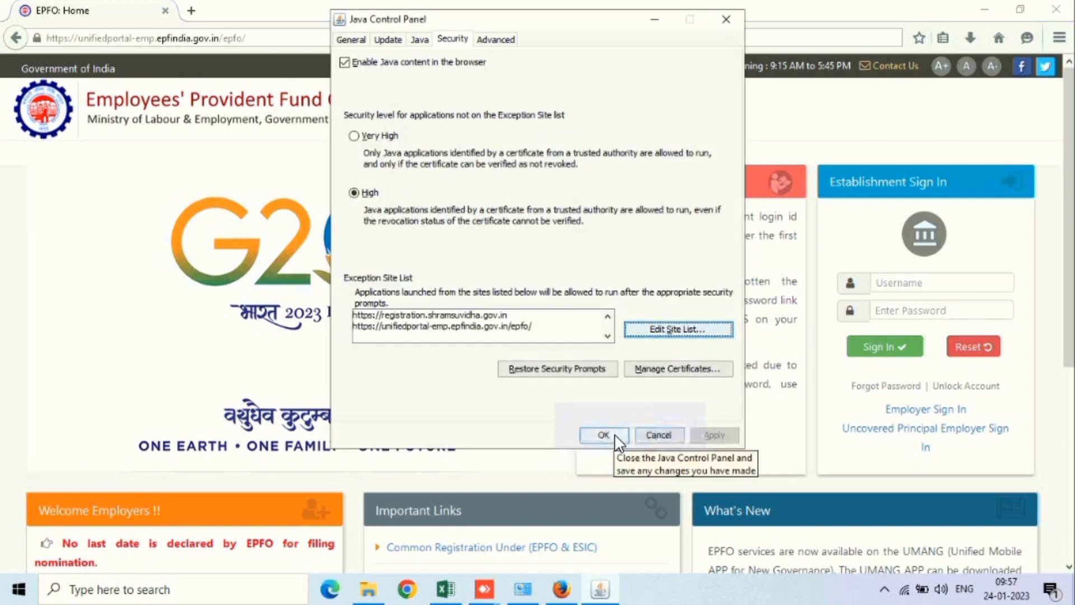
{"action": "left_click", "coordinate": [615, 436]}
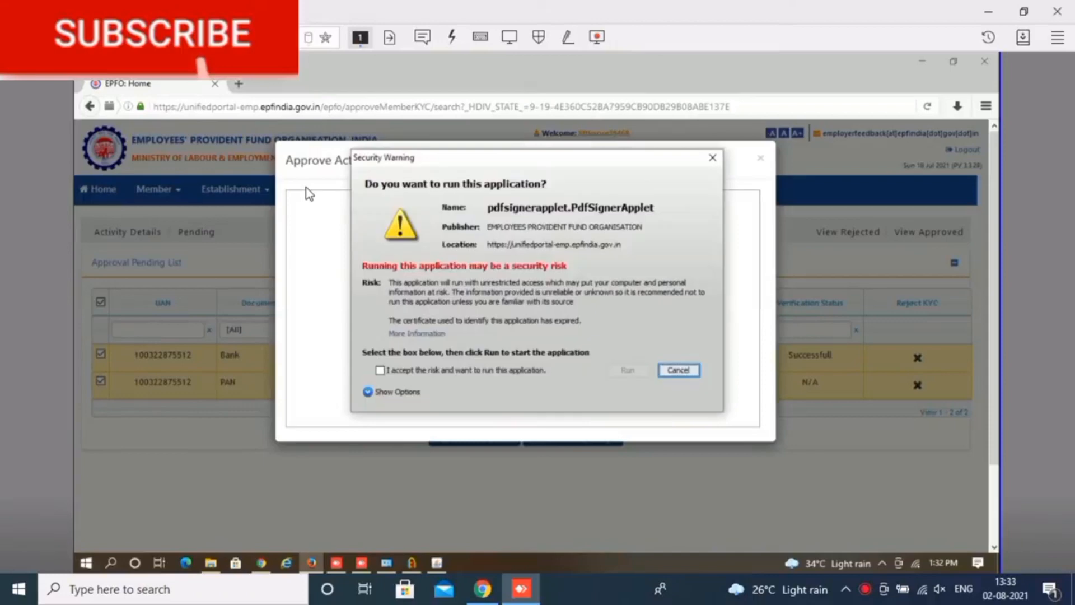
Accept the security risk for pdfsignerapplet.PdfSignerApplet and run the application.
{"action": "left_click", "coordinate": [311, 192]}
{"action": "key", "text": "shift+Tab"}
{"action": "key", "text": "space"}
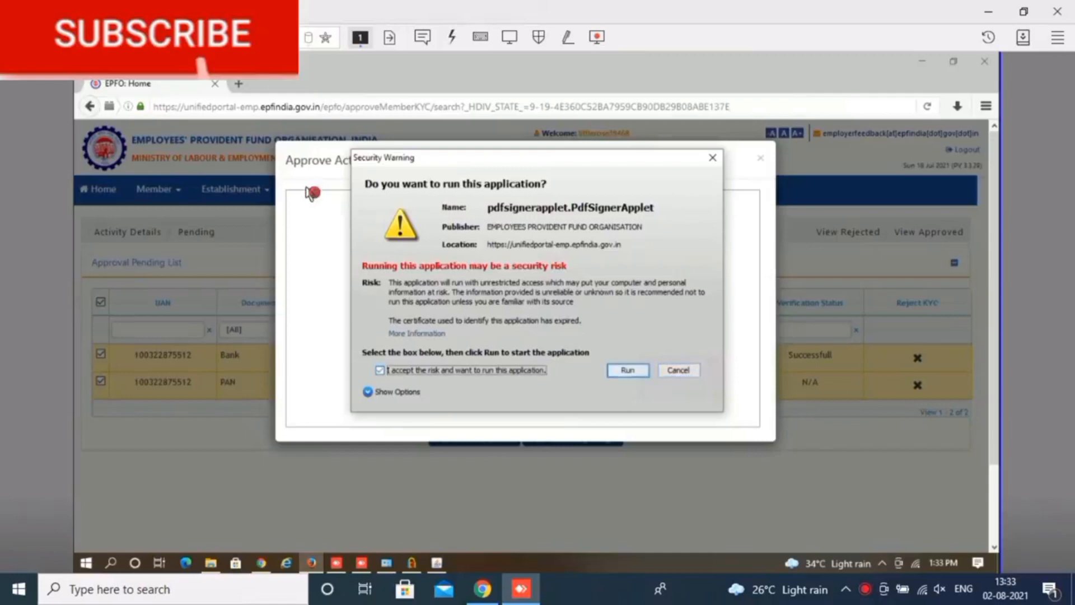
{"action": "key", "text": "Tab"}
{"action": "key", "text": "Return"}
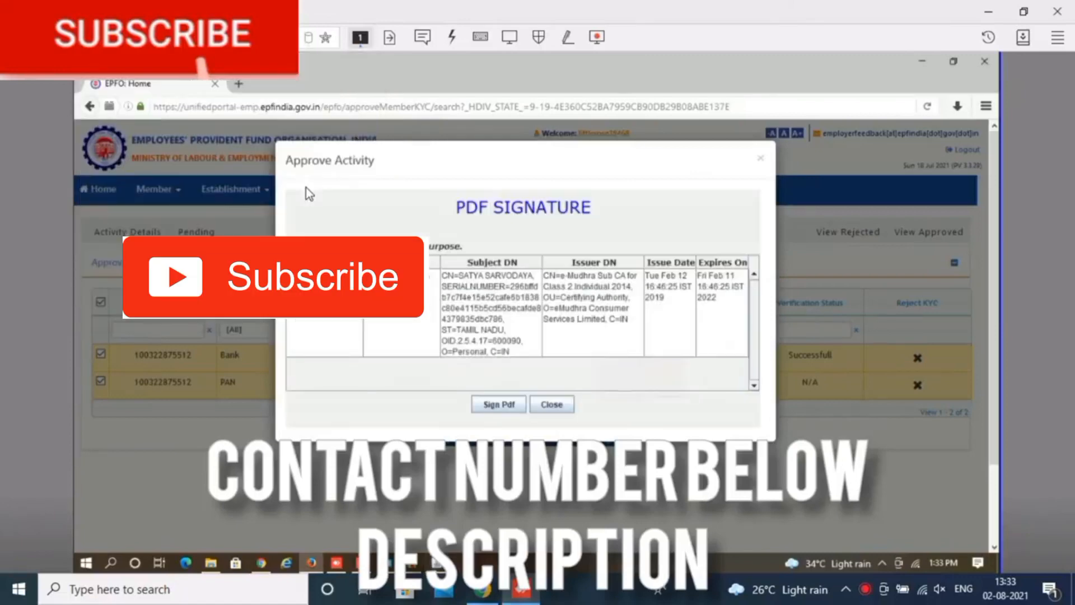
Sign the KYC approval PDF with the listed certificate, entering the token's user PIN and confirming it.
{"action": "left_click", "coordinate": [306, 189]}
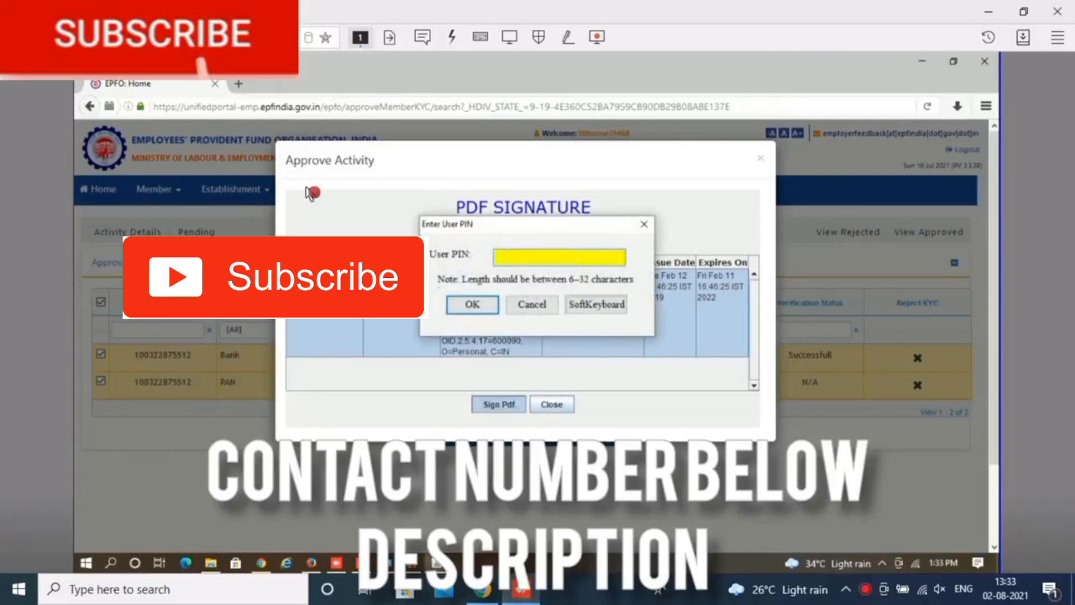
{"action": "type", "text": "•••••••••"}
{"action": "left_click", "coordinate": [309, 193]}
{"action": "key", "text": "Return"}
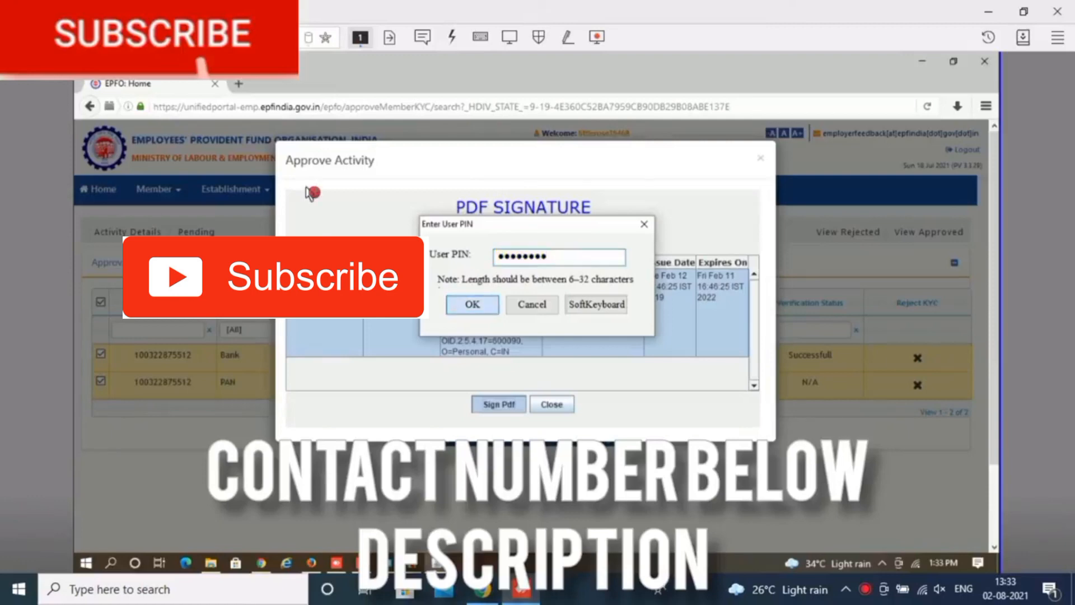